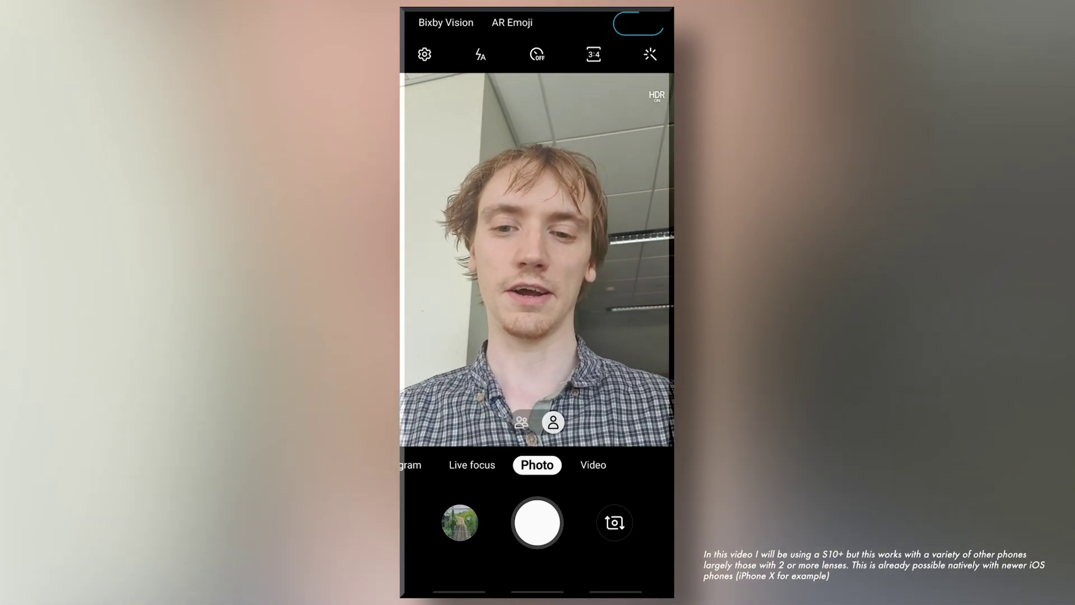
Step: Switch the selfie camera to Live focus mode with the Colour point effect
left_click(472, 465)
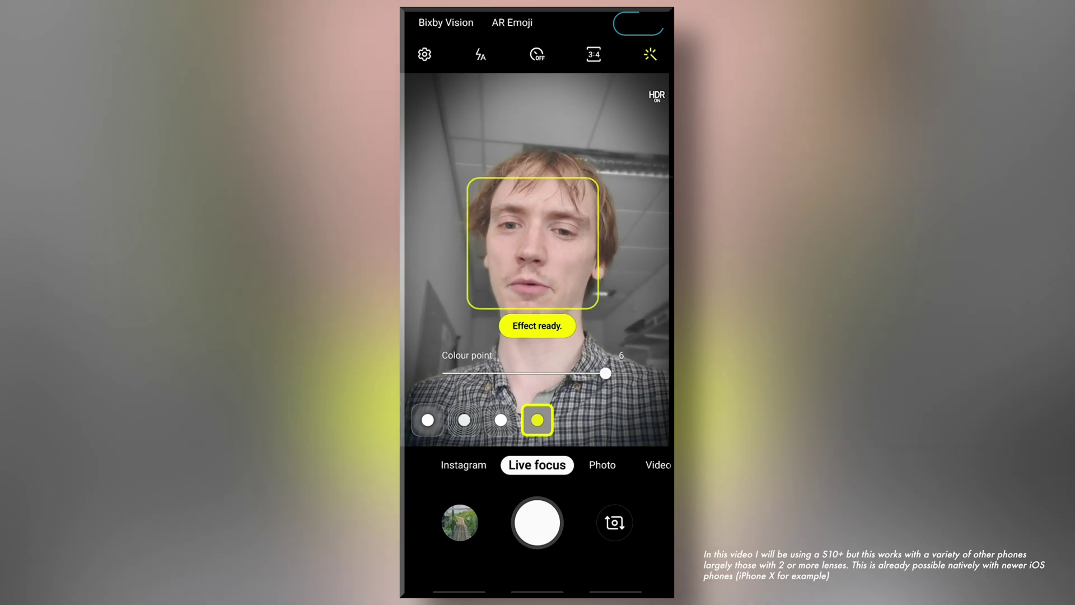
Step: Take a thumbs-up Colour point Live focus selfie and open it in the gallery
left_click(501, 420)
left_click(573, 420)
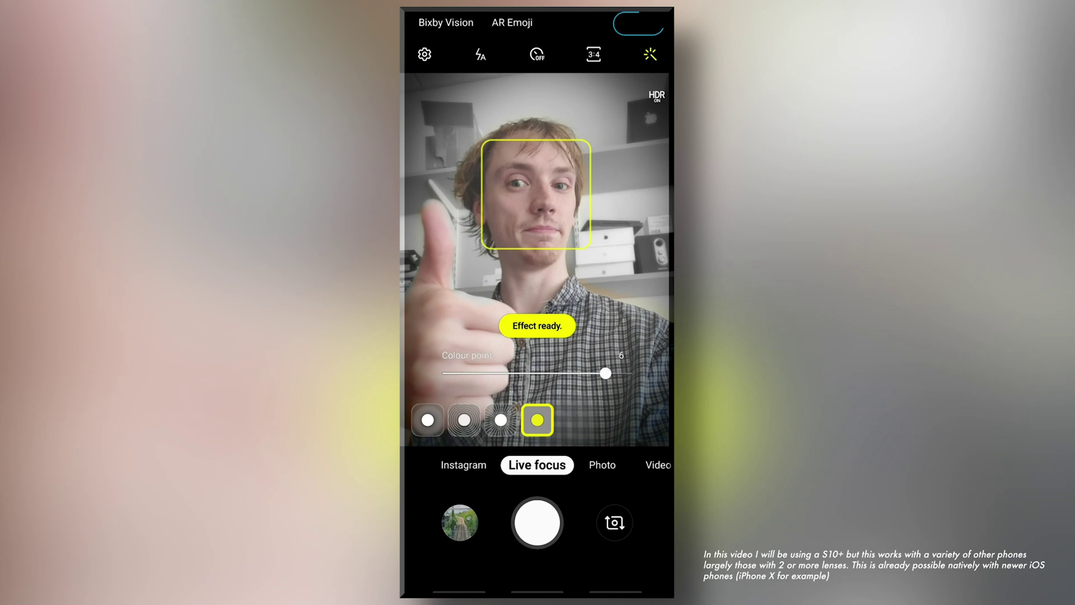
left_click(536, 523)
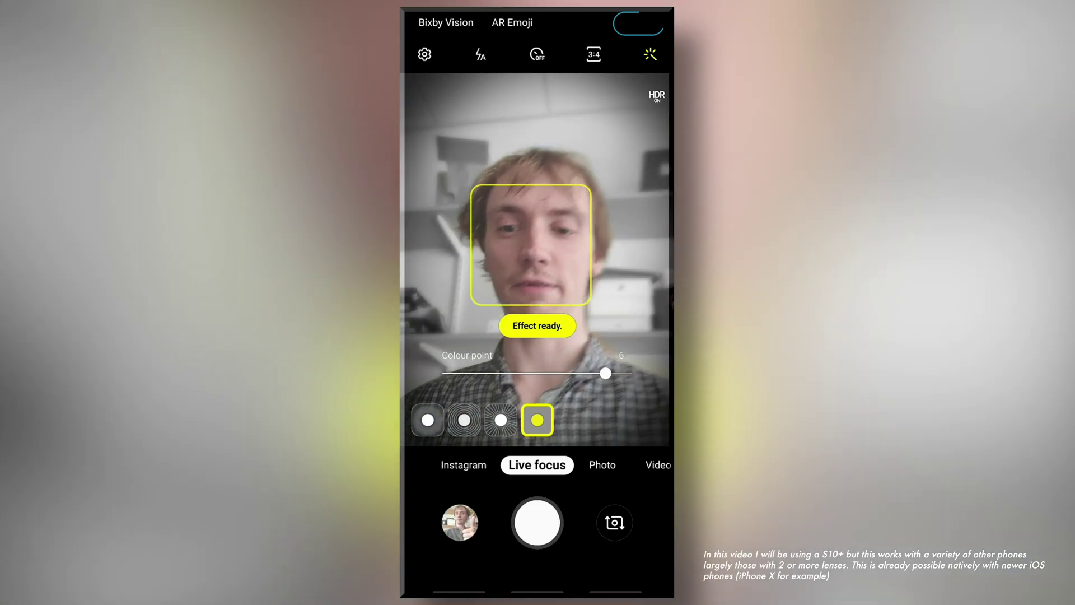
left_click(459, 522)
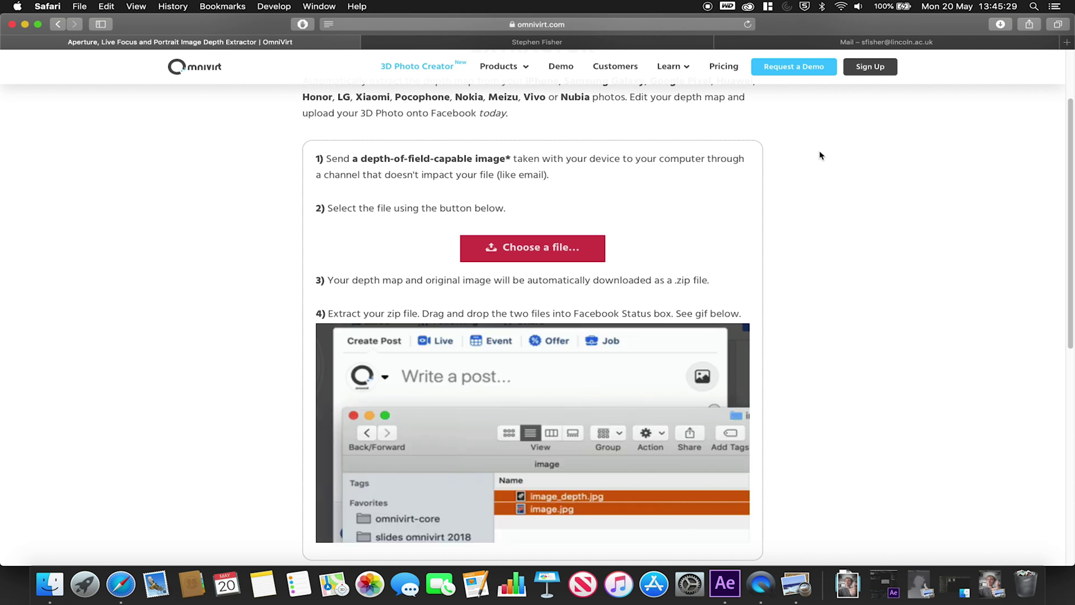
scroll(807, 148, "up", 3)
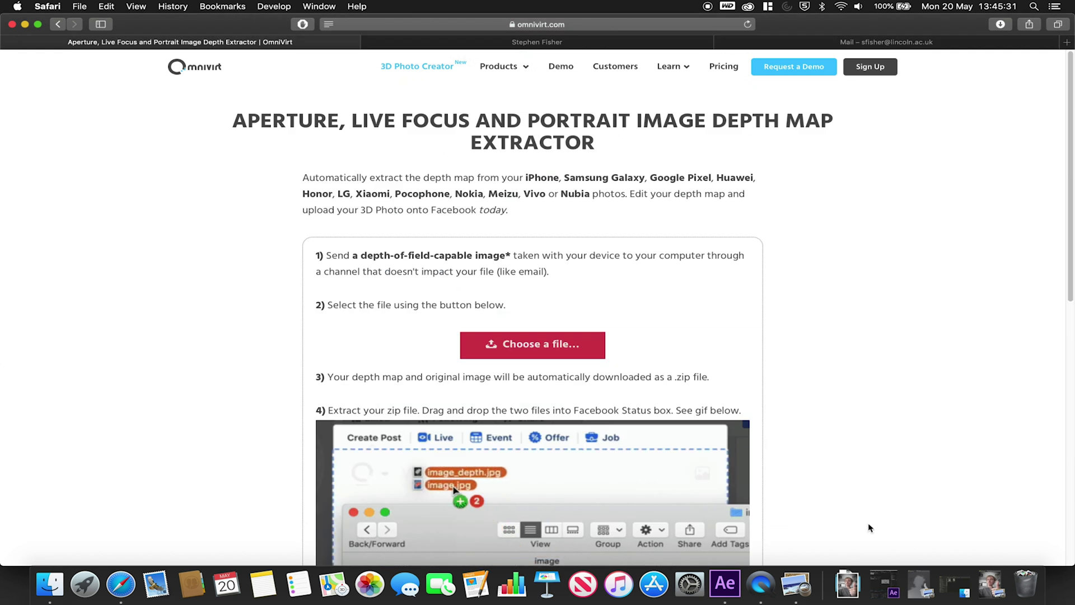
left_click(850, 577)
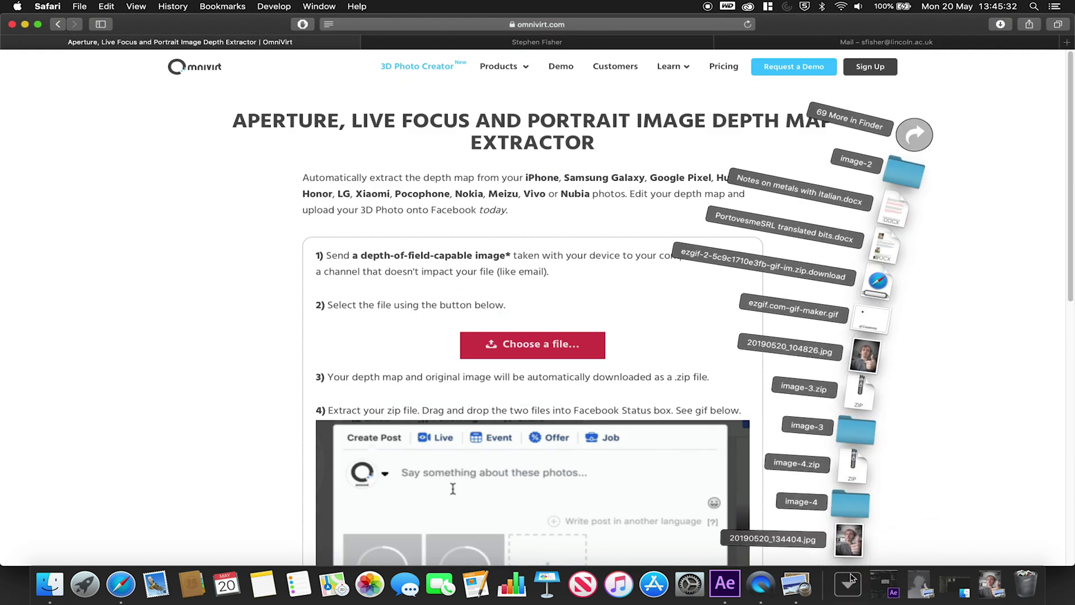
left_click(849, 540)
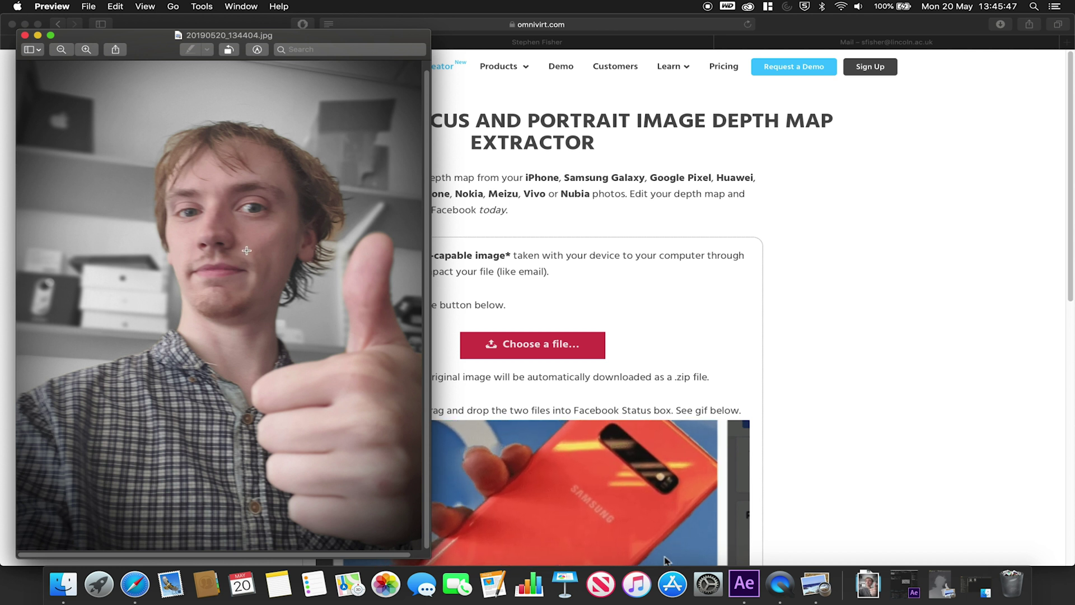
left_click(25, 35)
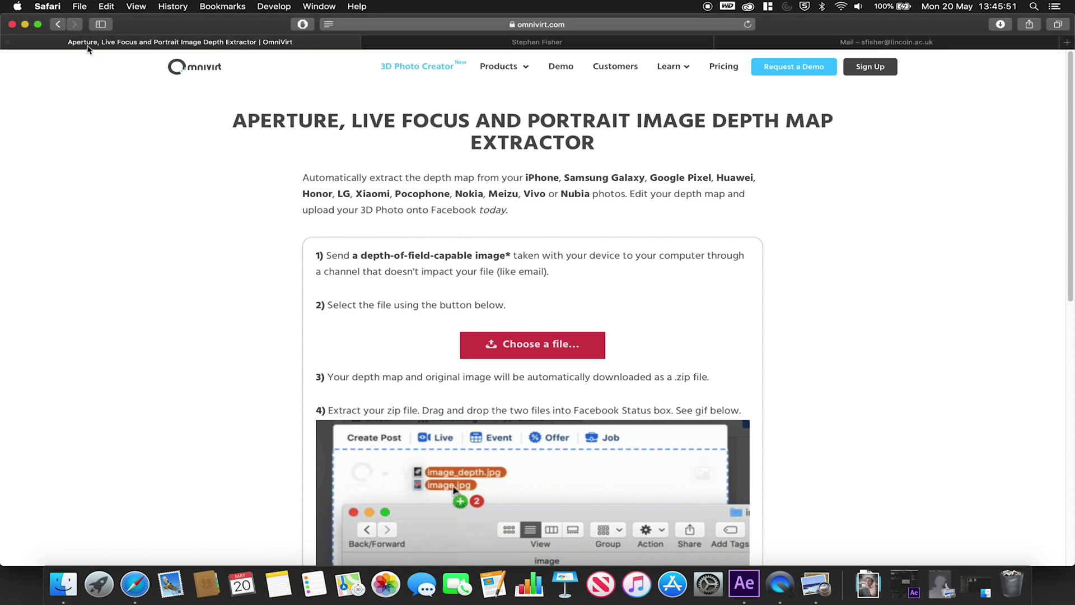
Step: Upload 20190520_134404.jpg from Downloads to the OmniVirt depth map extractor
left_click(457, 25)
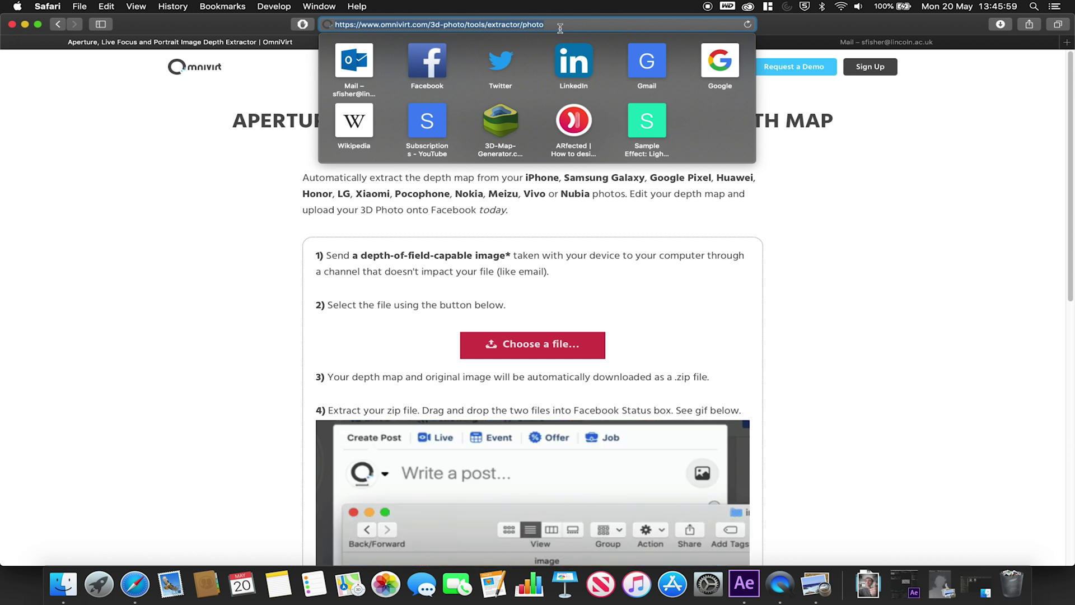
left_click(877, 207)
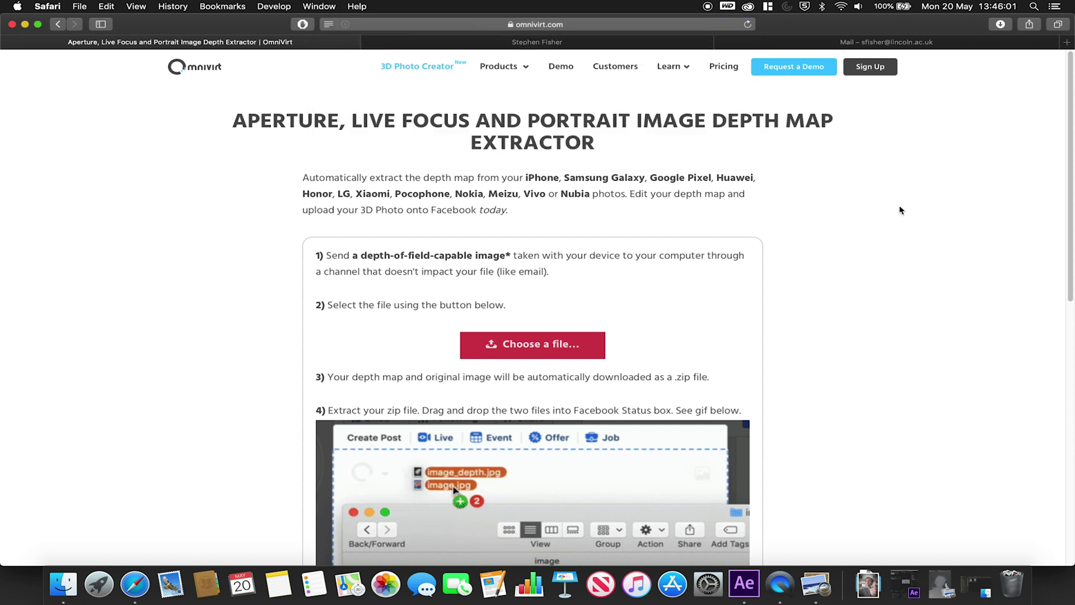
left_click(536, 349)
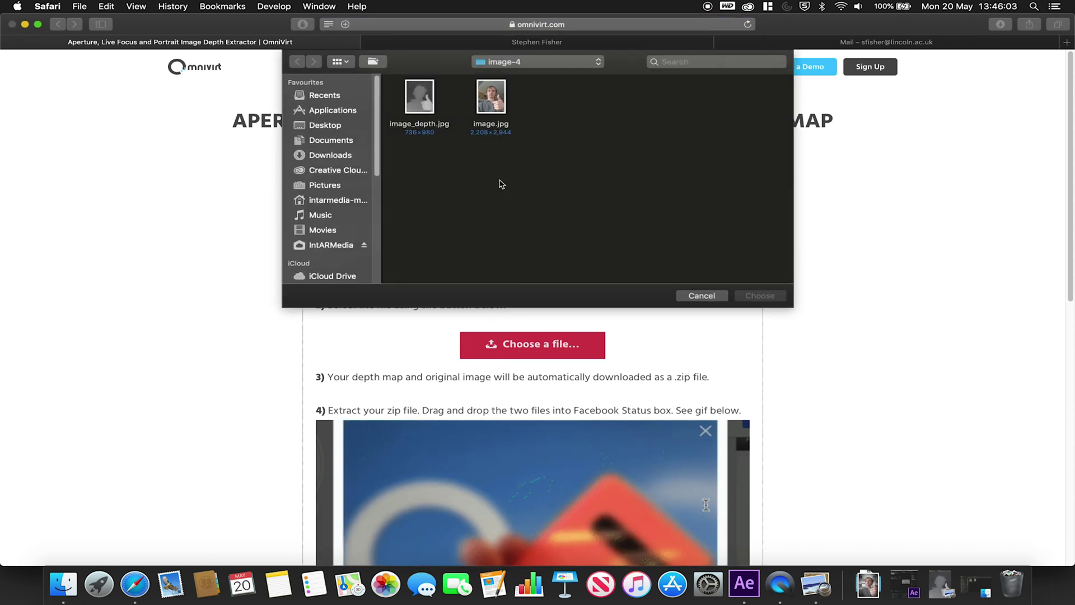
left_click(325, 155)
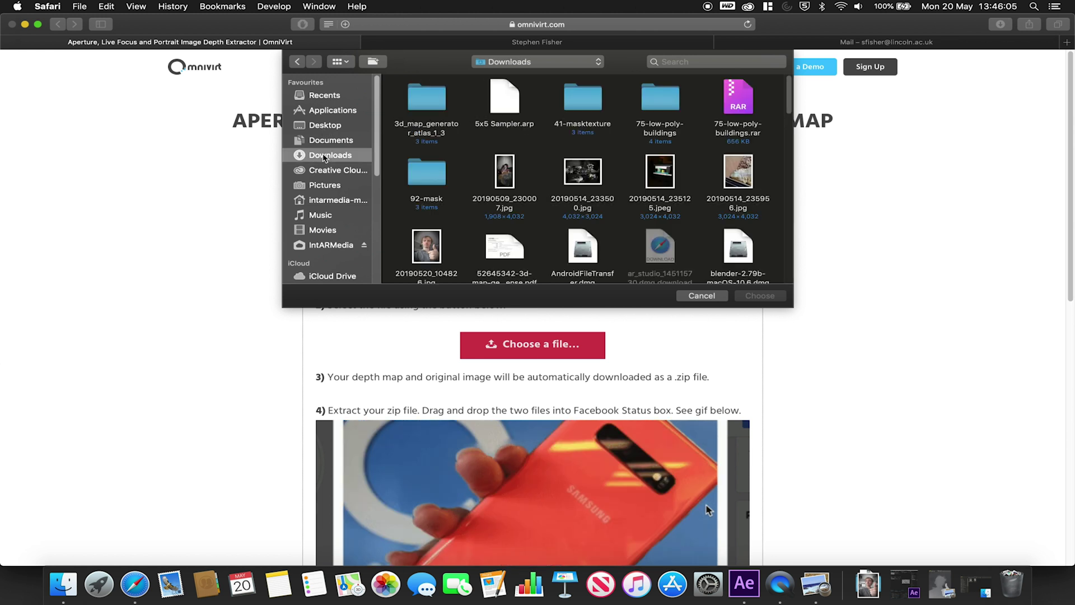
left_click(504, 246)
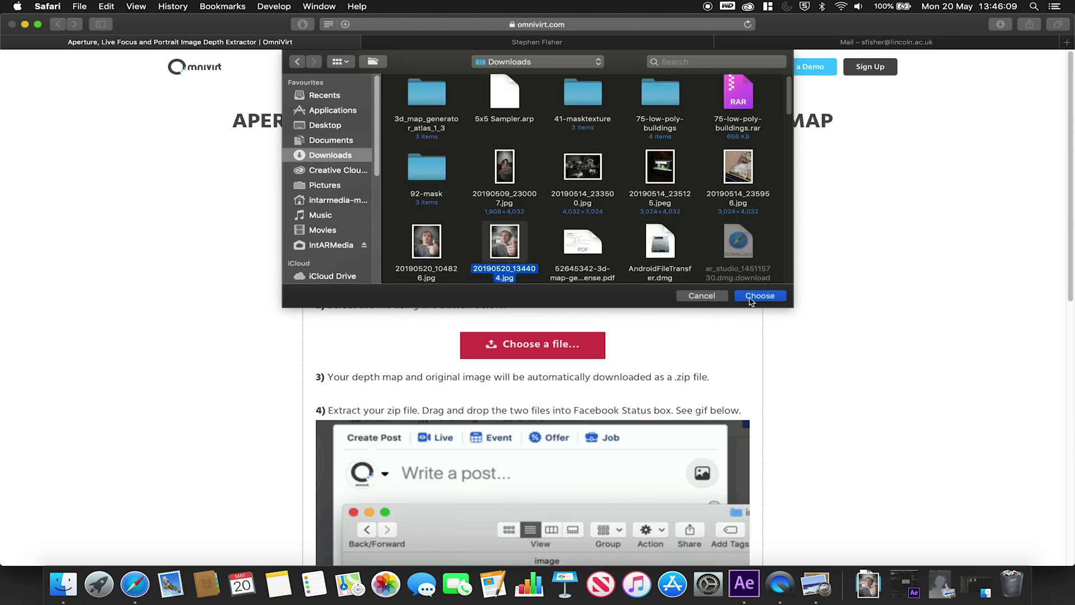
left_click(761, 296)
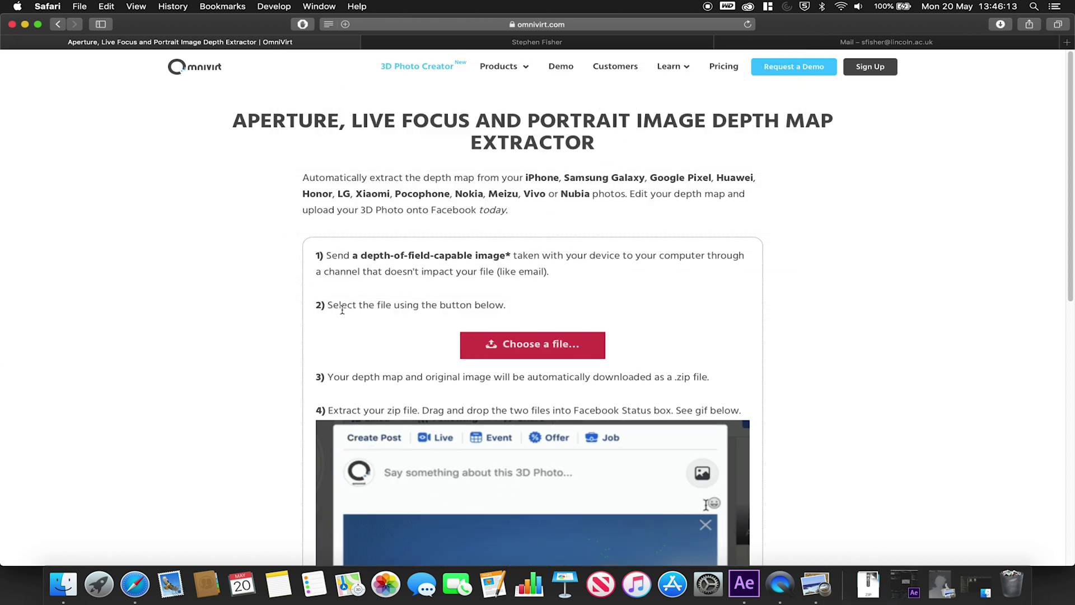
Step: Open the downloaded image-5 results folder in Finder
scroll(463, 296, "down", 5)
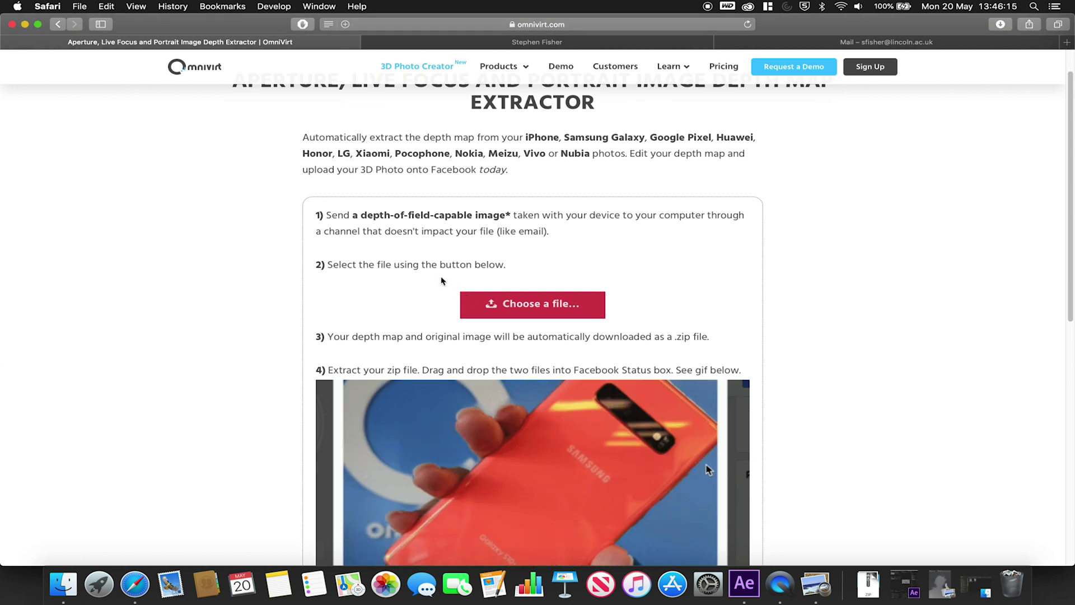
left_click(868, 584)
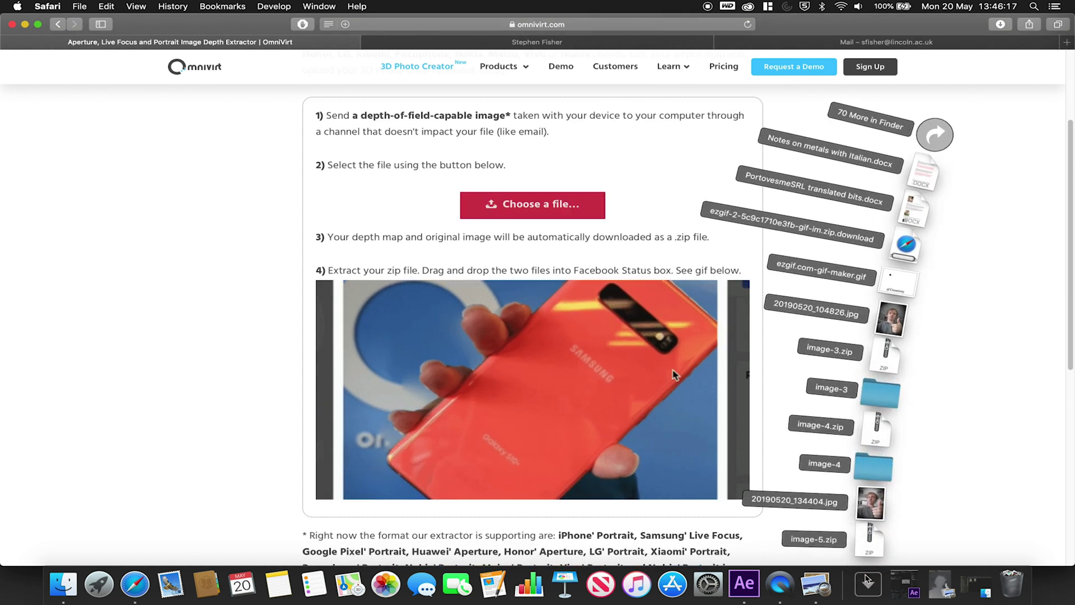
left_click(866, 543)
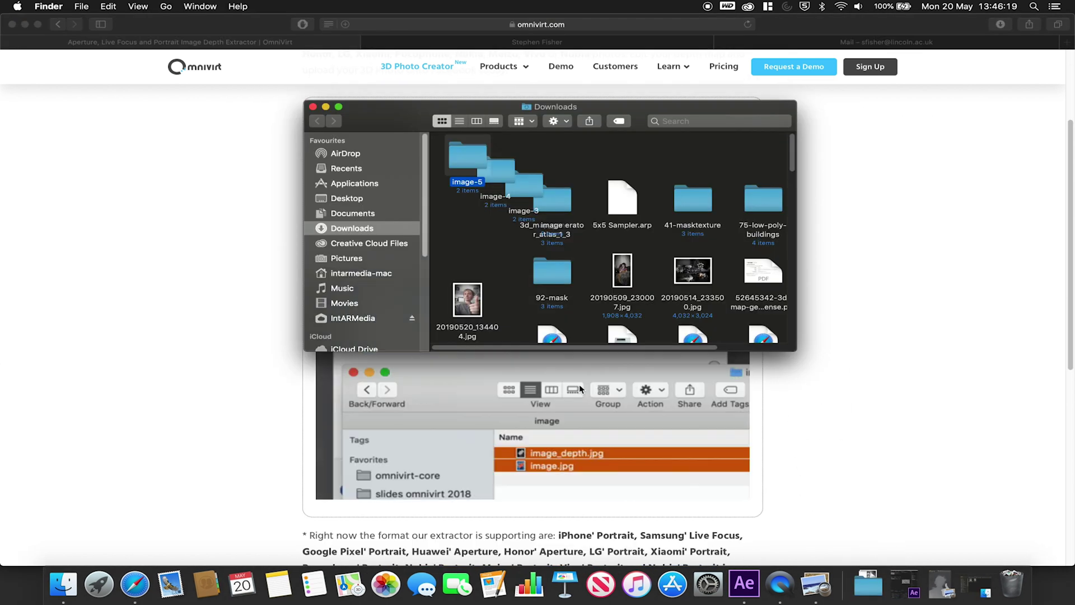
double_click(459, 157)
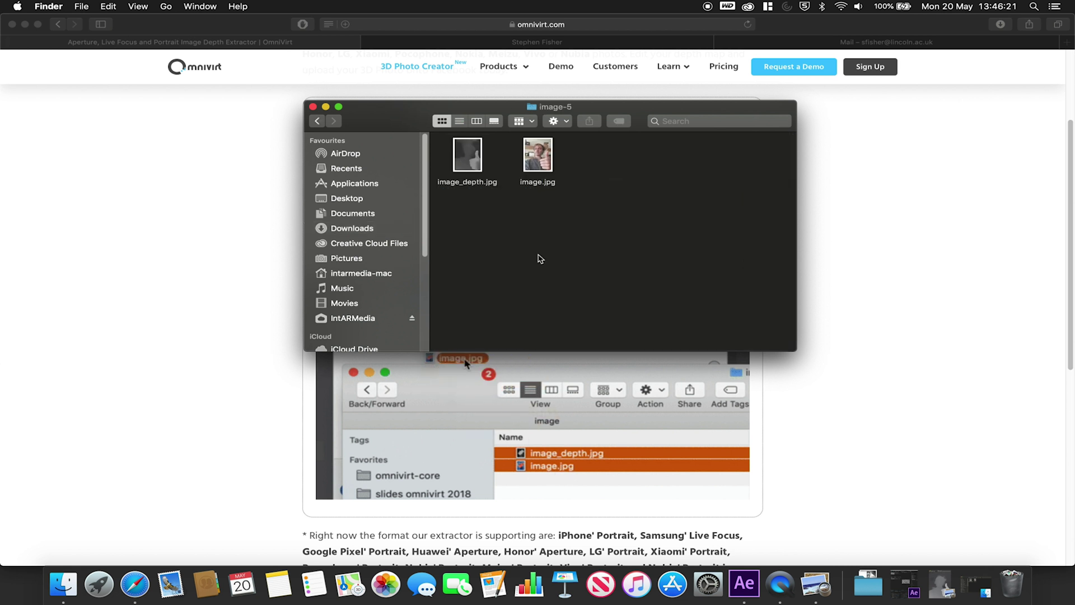
Step: View the greyscale depth map in image_depth.jpg, then minimise Preview
left_click(535, 159)
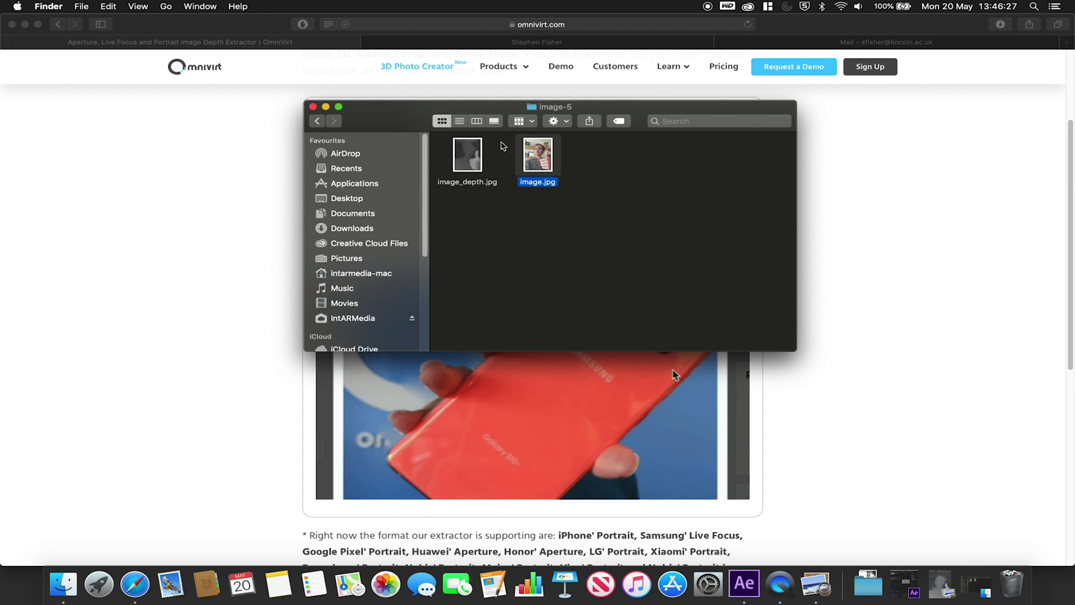
double_click(466, 156)
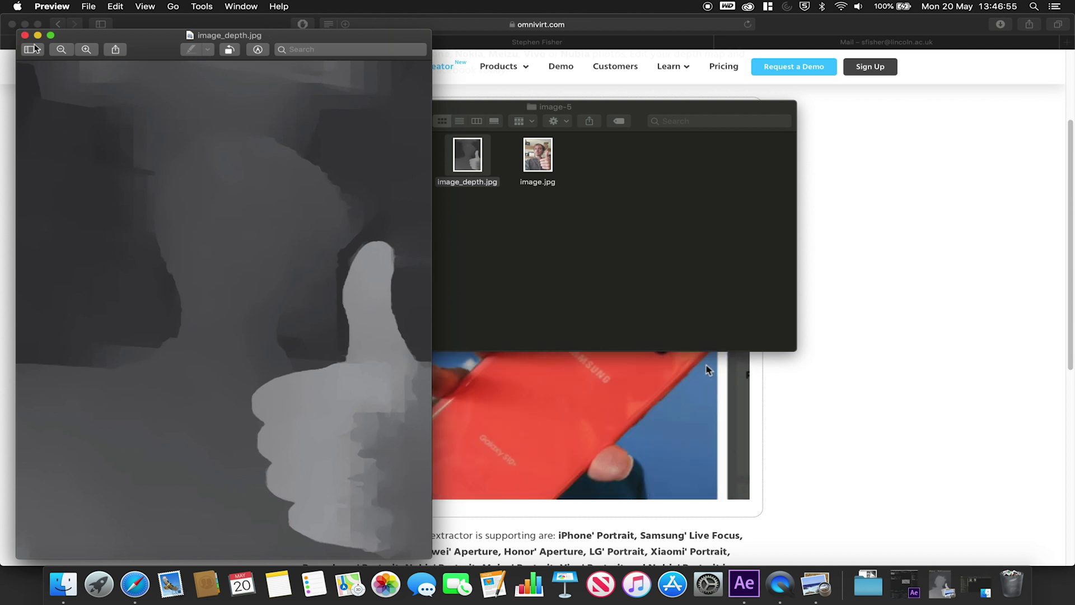
left_click(38, 37)
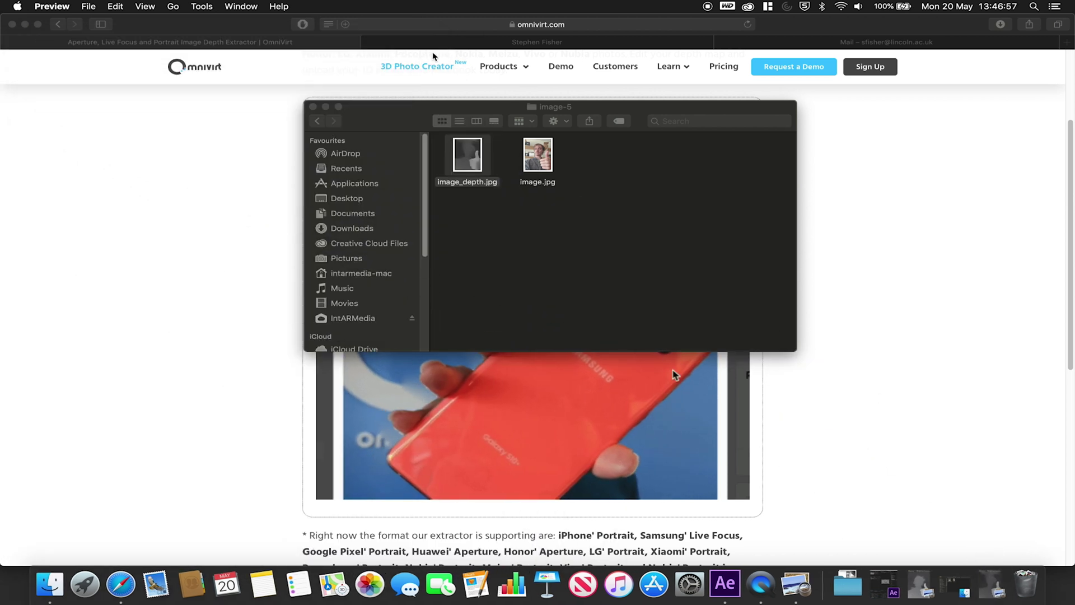
Step: Start a new Facebook post and select image.jpg and image_depth.jpg from image-5
left_click(424, 46)
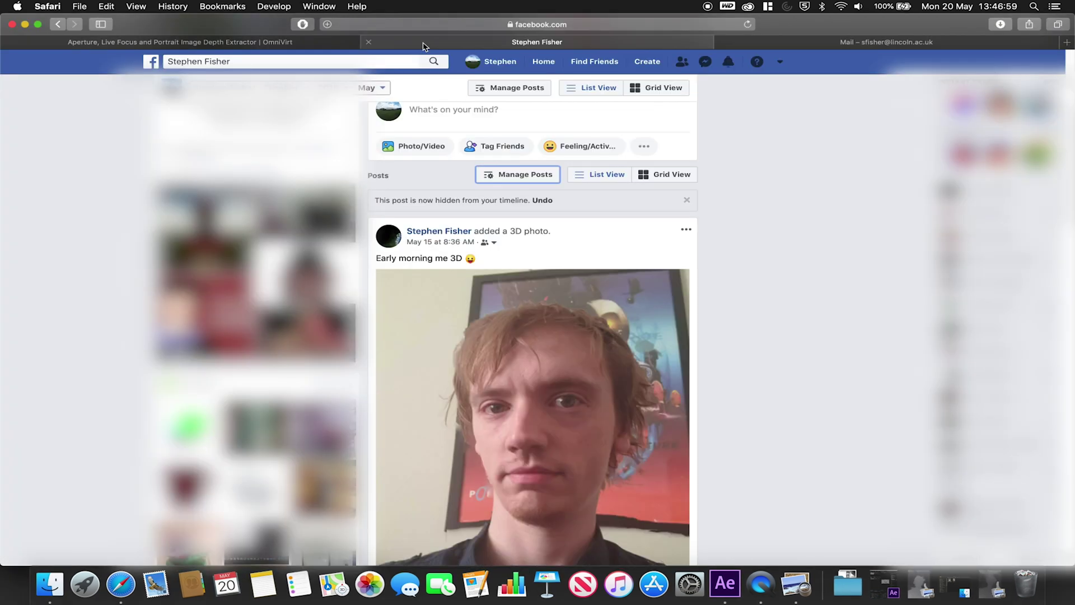
left_click(443, 122)
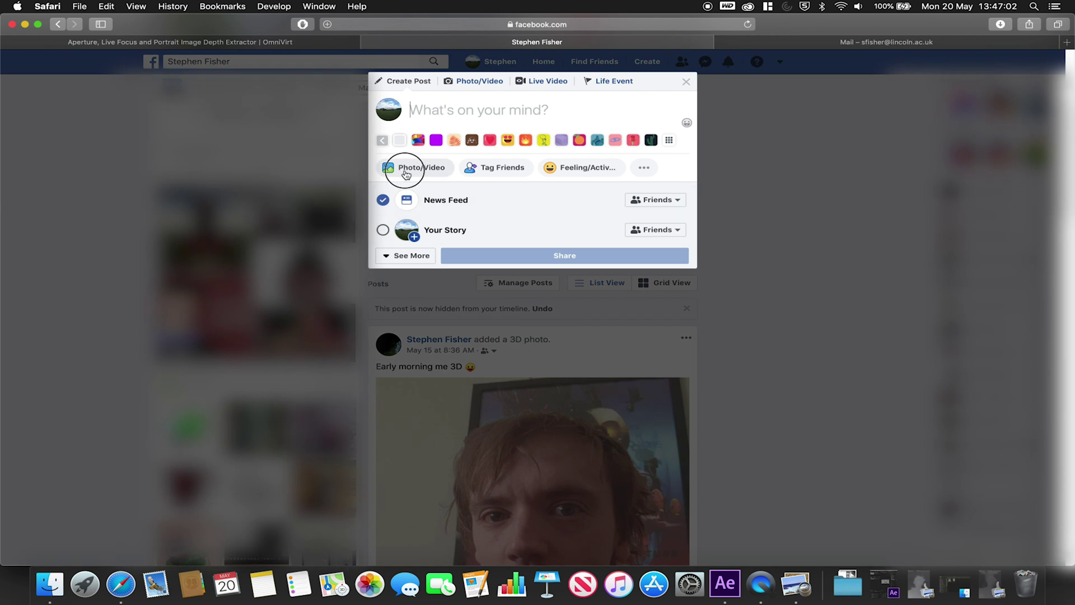
left_click(406, 175)
scroll(430, 163, "down", 5)
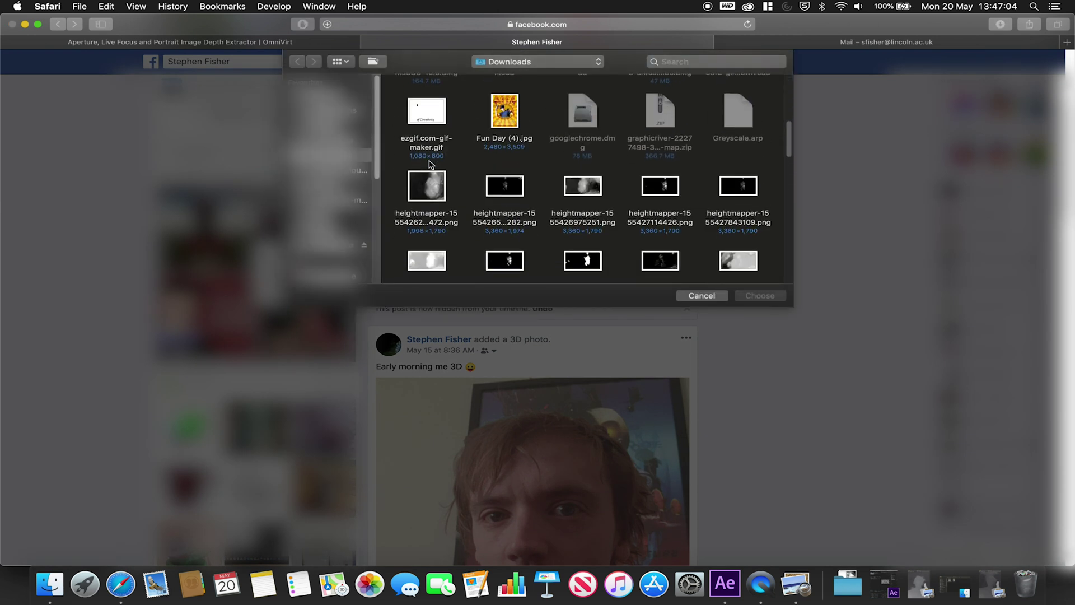
scroll(430, 164, "down", 5)
double_click(747, 124)
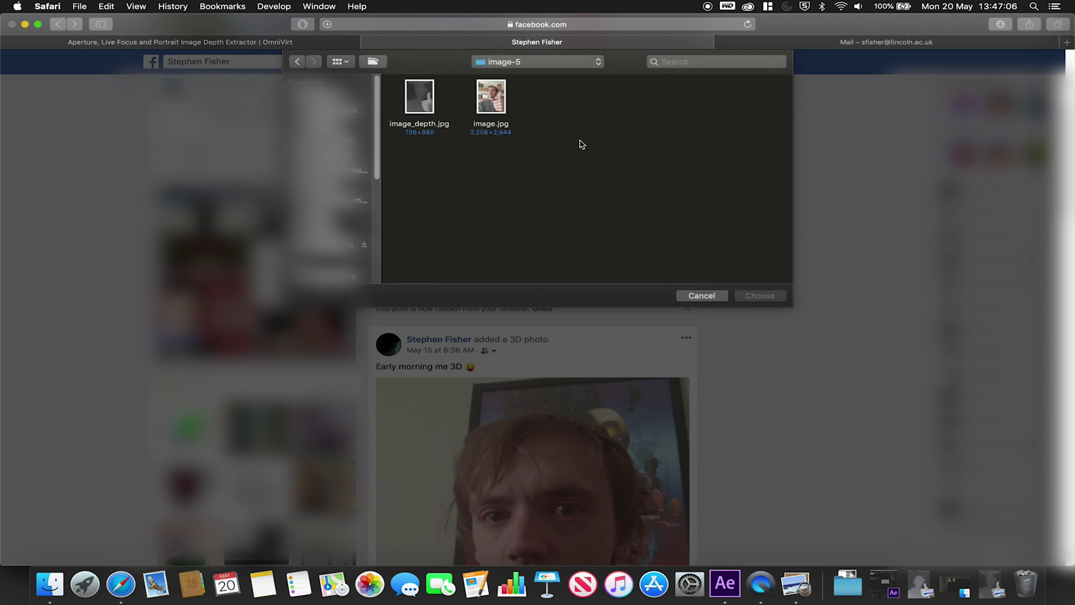
left_click_drag(557, 166, 394, 84)
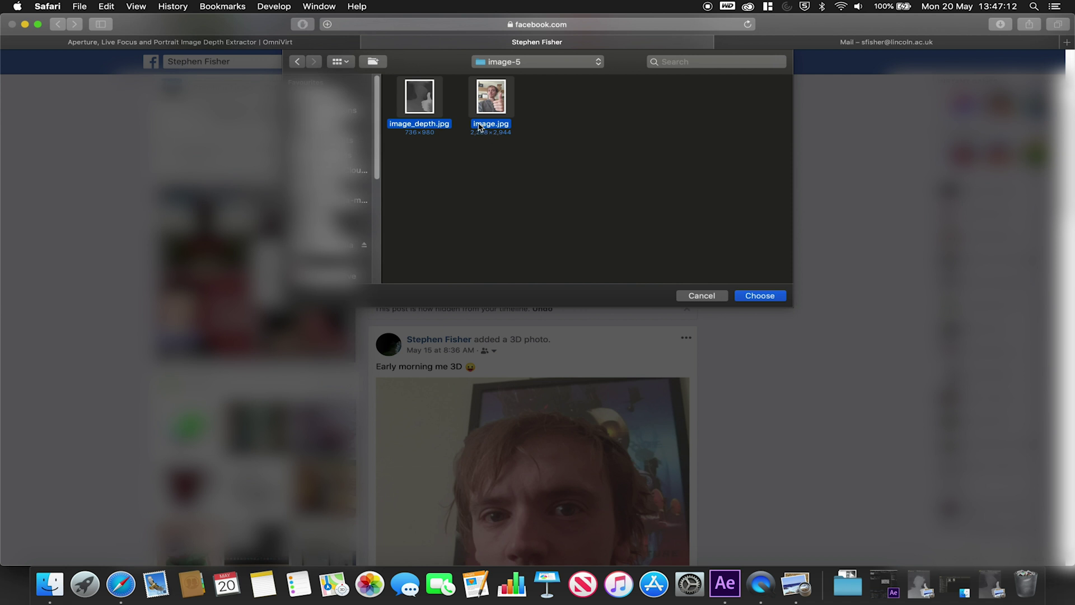
Step: Attach both images so Facebook builds a 3D Photo, then restore the depth map window
left_click(760, 295)
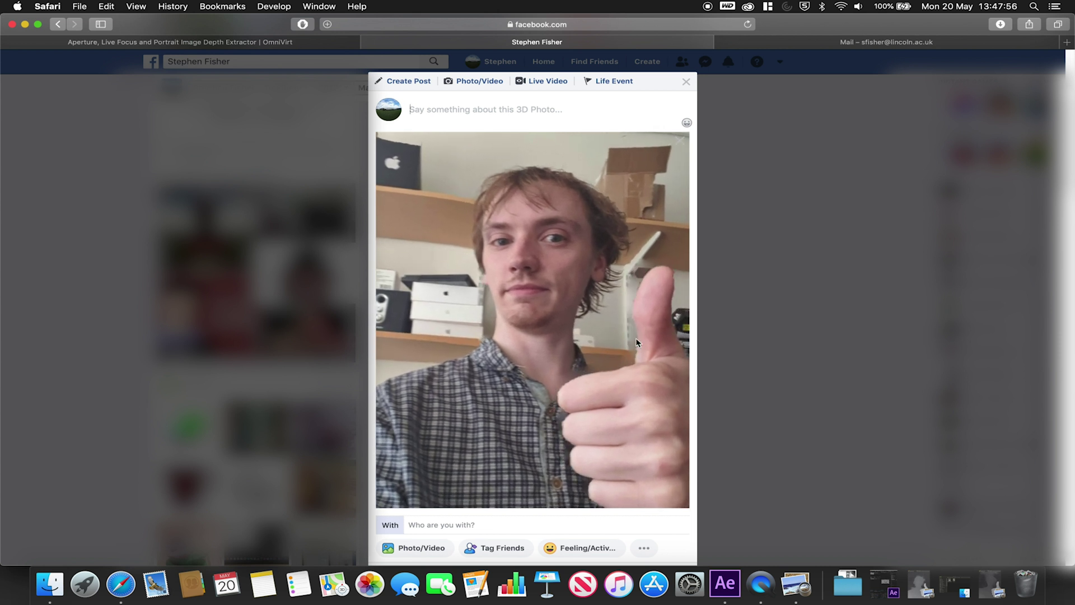
left_click(915, 582)
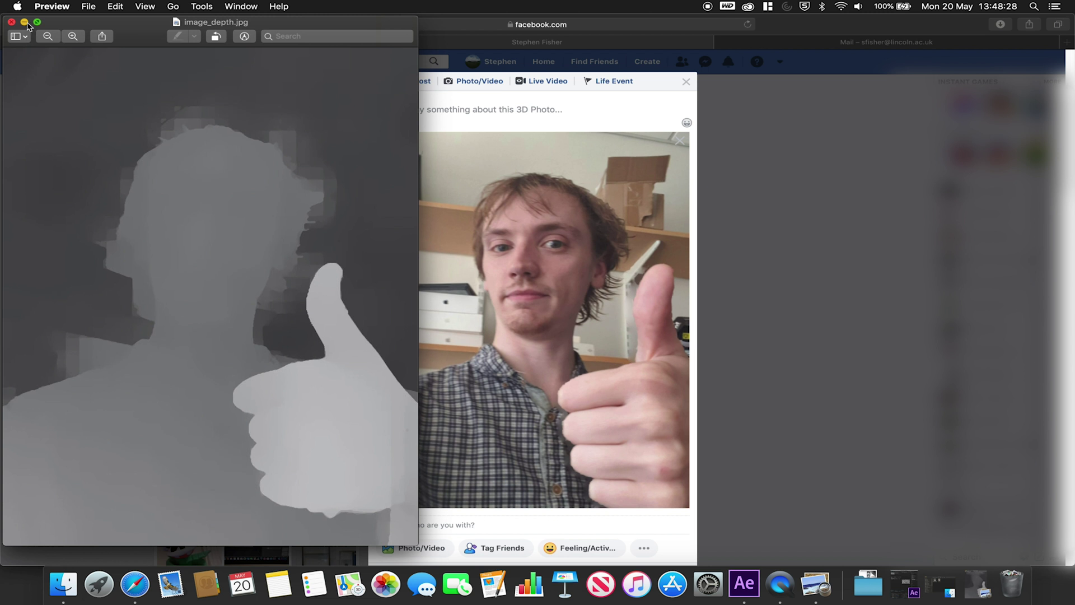
Step: Minimise the Preview depth map window with Cmd+M
key("super+m")
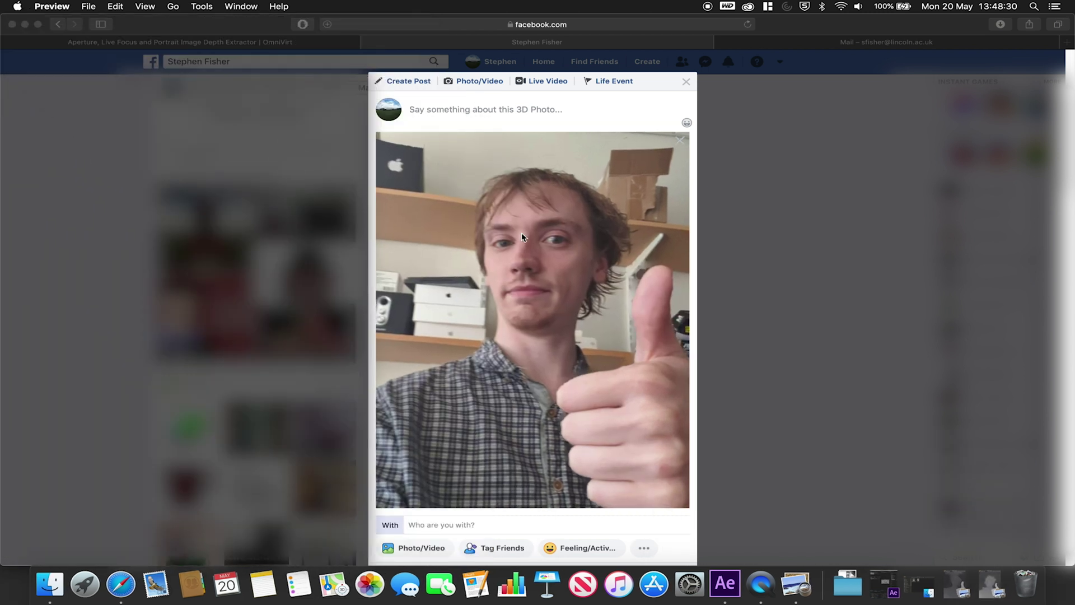